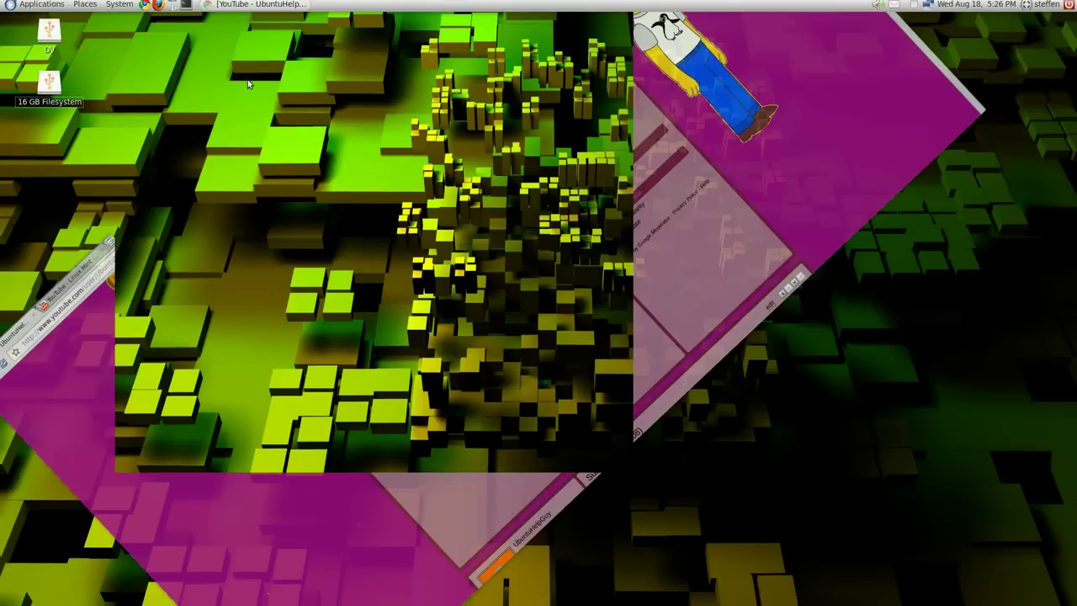
# Restore the minimized YouTube browser window showing the UbuntuHelpGuy channel page
pyautogui.click(261, 5)
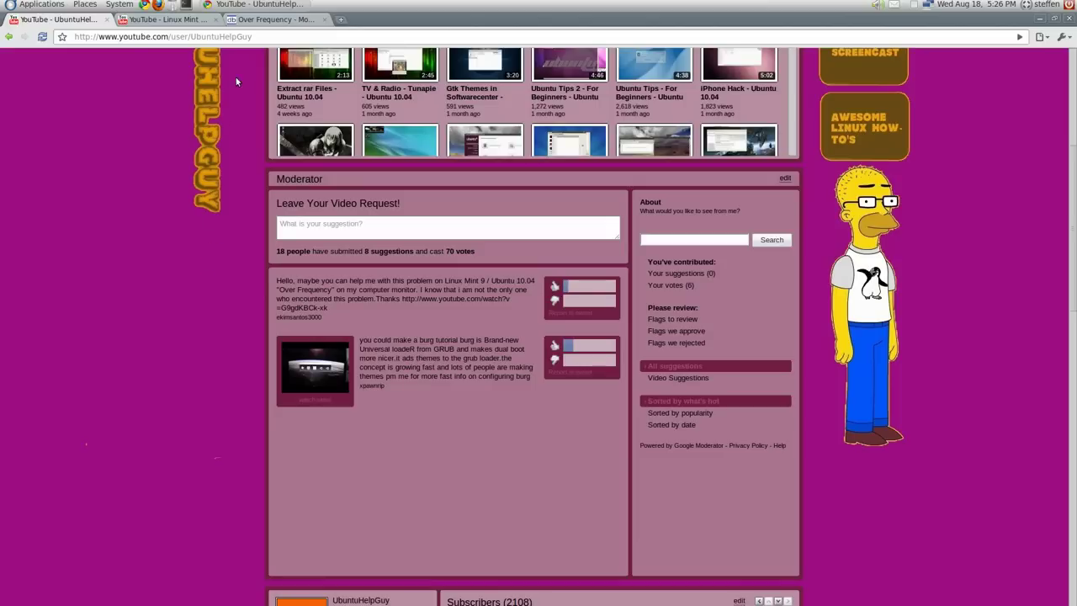
# Switch to the 'YouTube - Linux Mint 9' tab with the Over Frequency help video
pyautogui.click(153, 20)
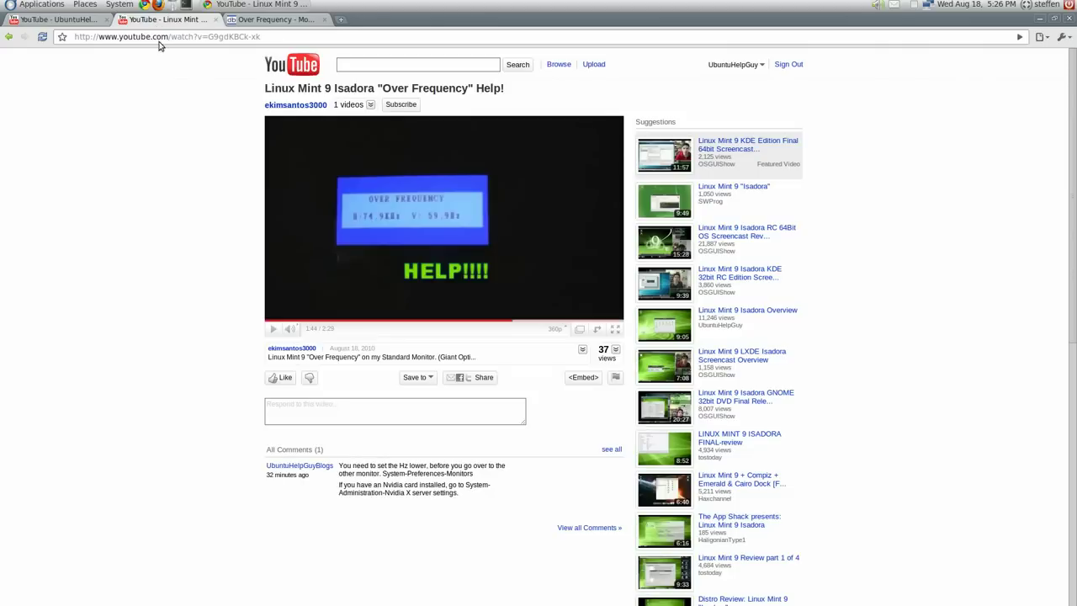
pyautogui.moveTo(373, 205)
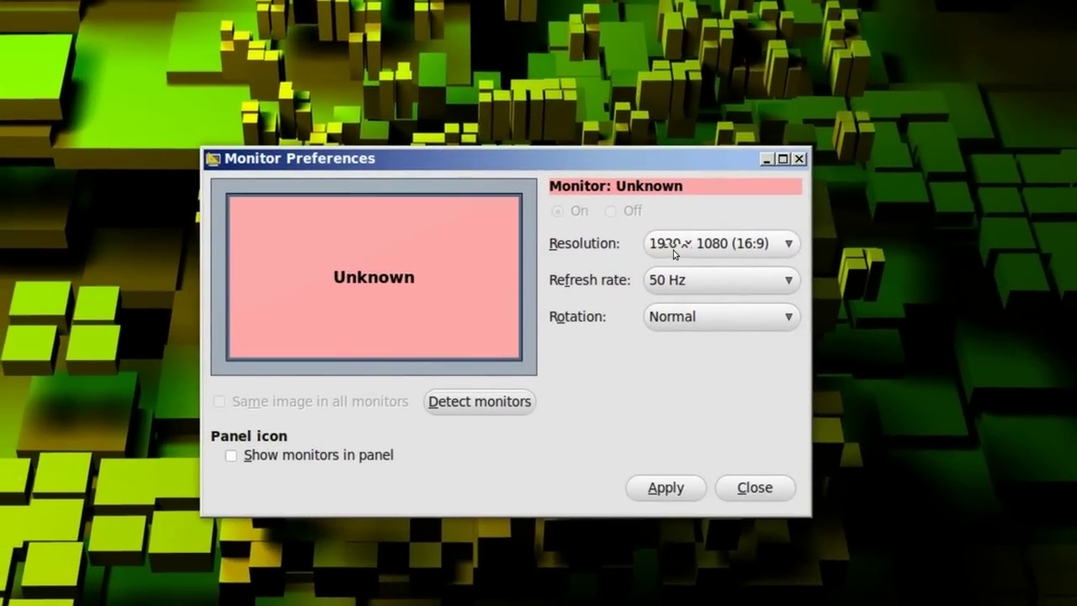
# Set the Unknown monitor's resolution to 1024 x 768 (4:3) in Monitor Preferences
pyautogui.click(719, 250)
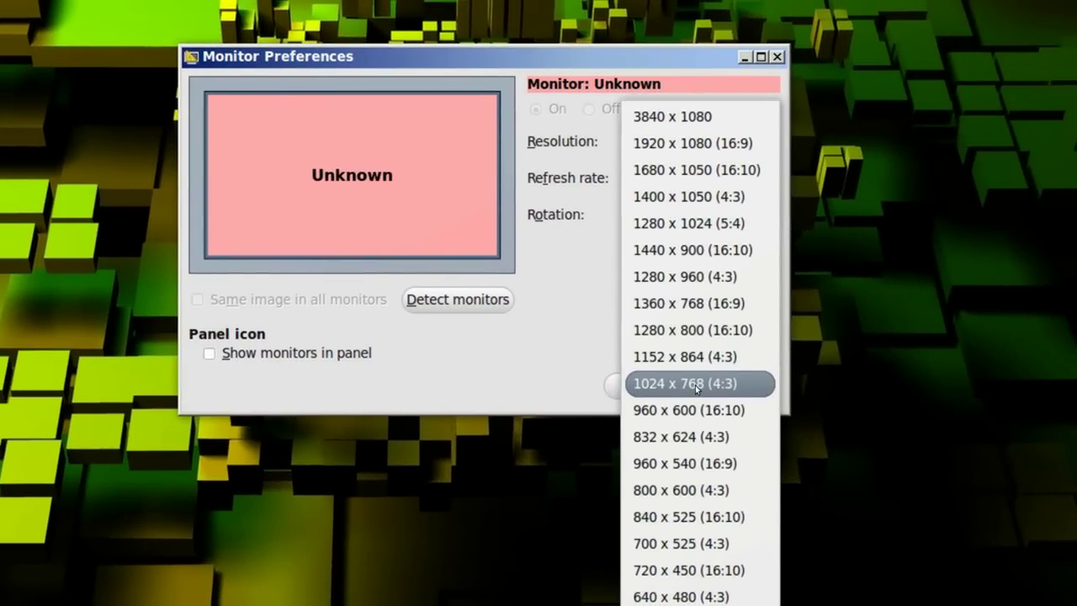
pyautogui.click(695, 384)
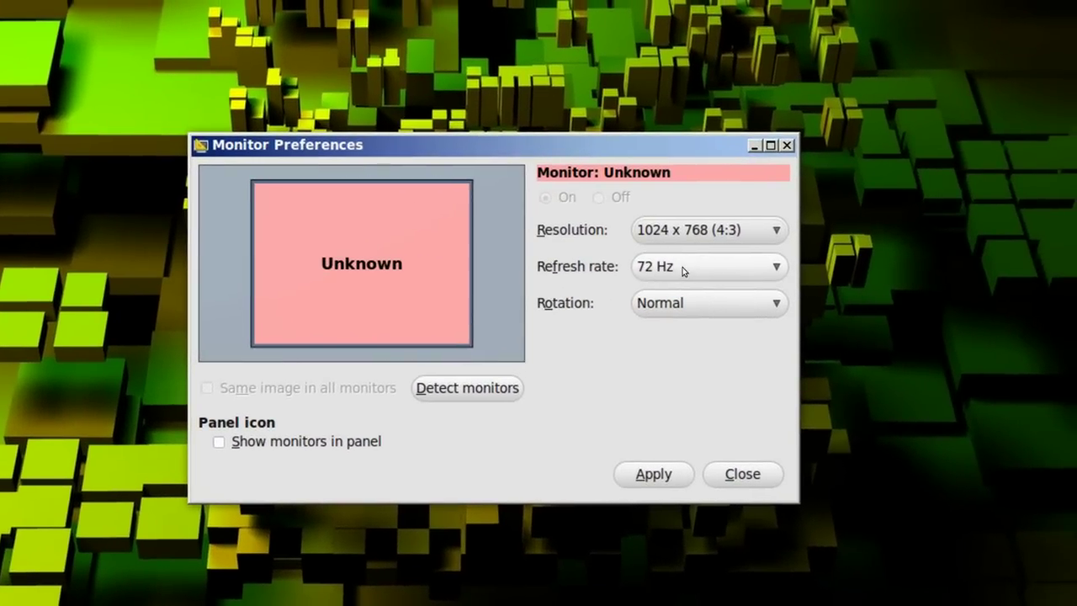
# Set the refresh rate to 71 Hz, then scroll the resolution to 1152 x 864 (4:3)
pyautogui.click(684, 269)
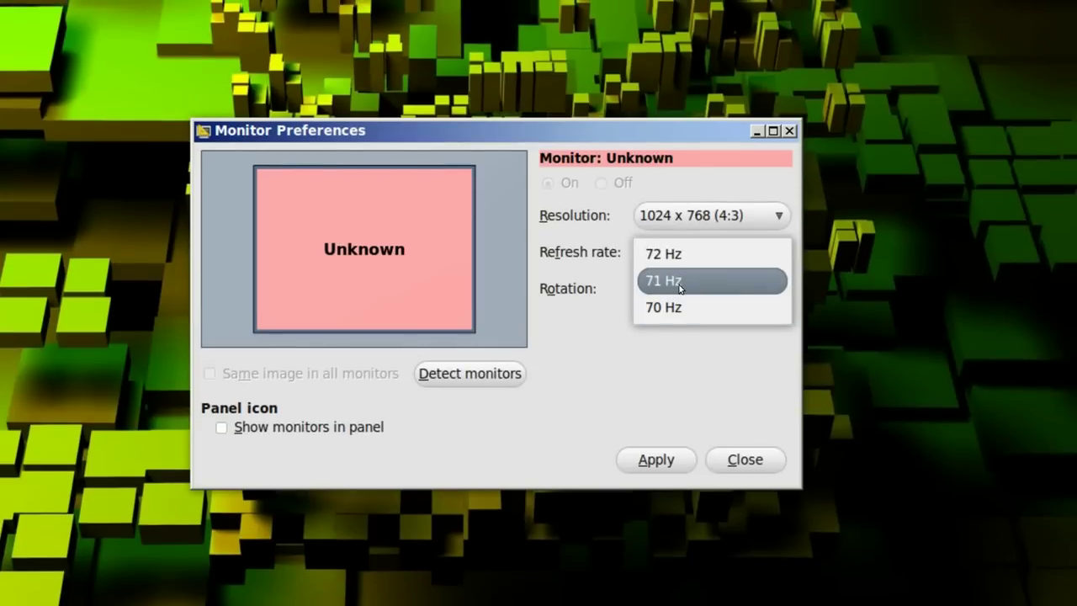
pyautogui.click(678, 270)
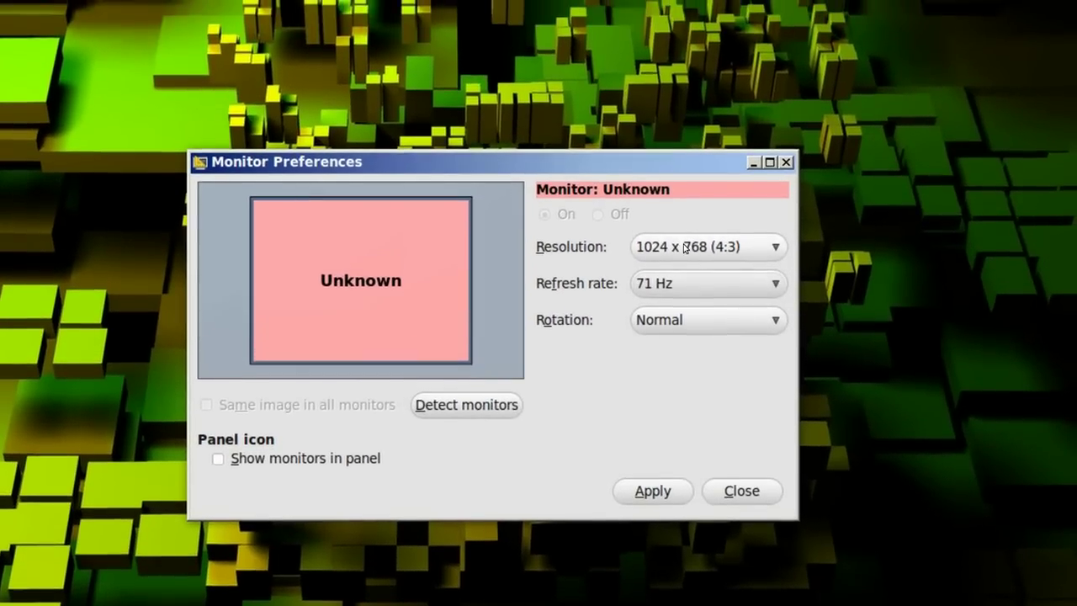
pyautogui.scroll(1, 686, 246)
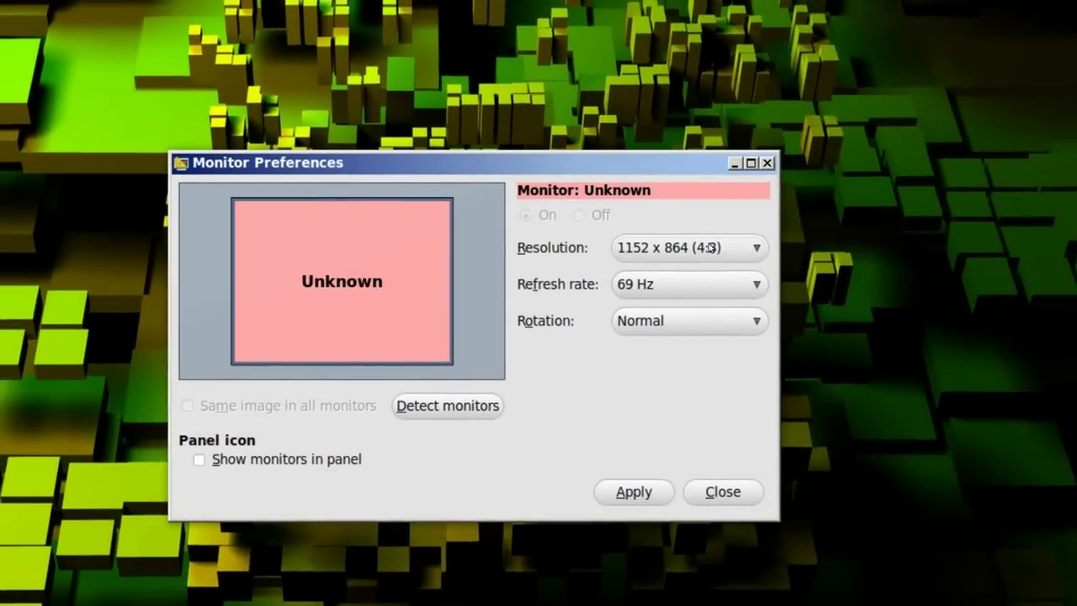
# Revert the monitor to 1920 x 1080 (16:9) at 50 Hz and close Monitor Preferences
pyautogui.click(720, 246)
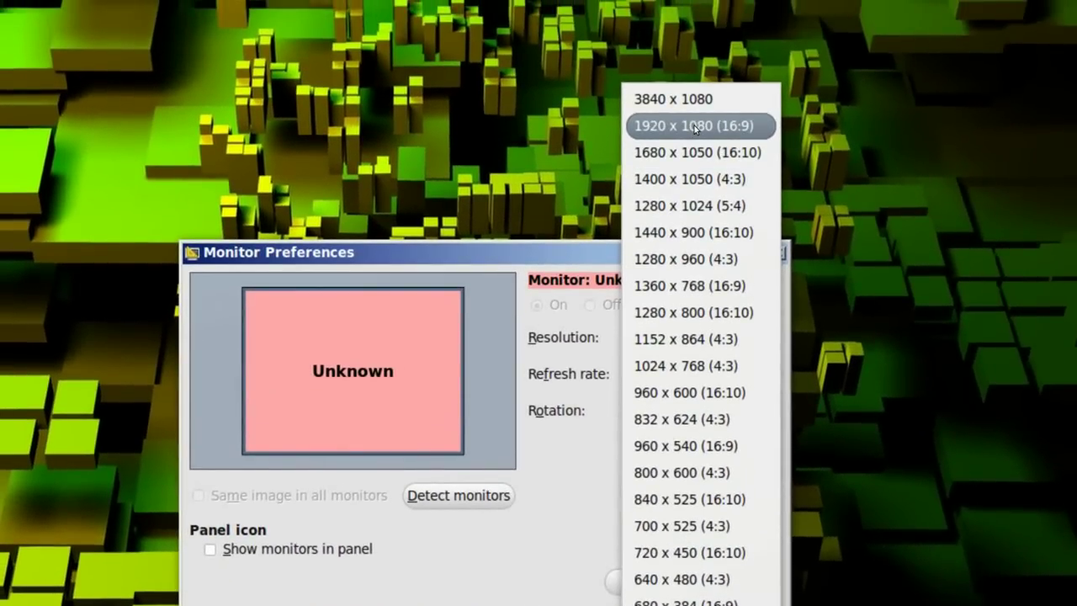
pyautogui.click(694, 125)
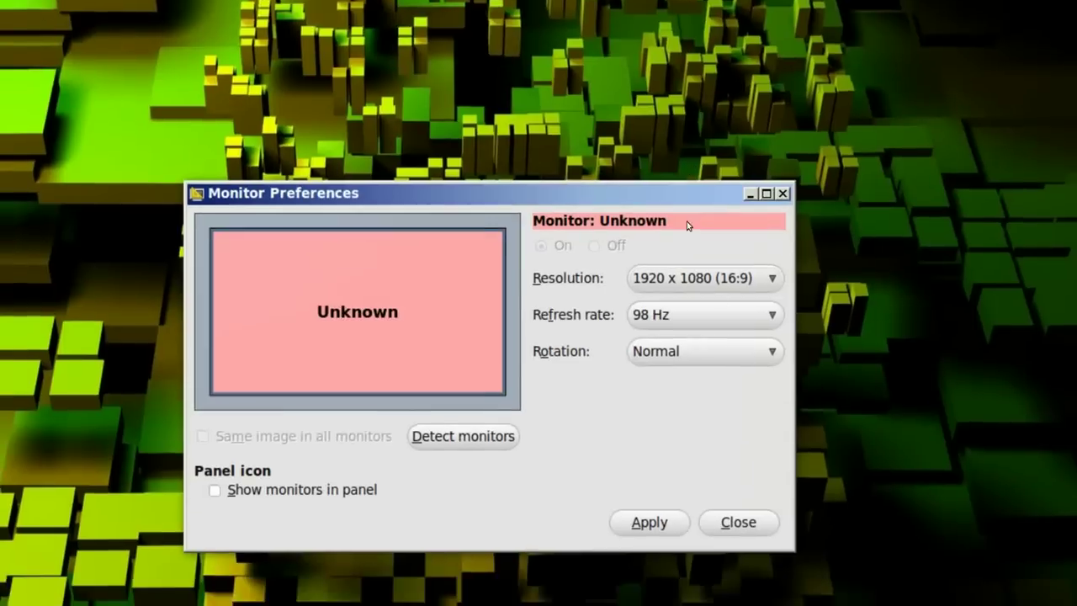
pyautogui.click(677, 372)
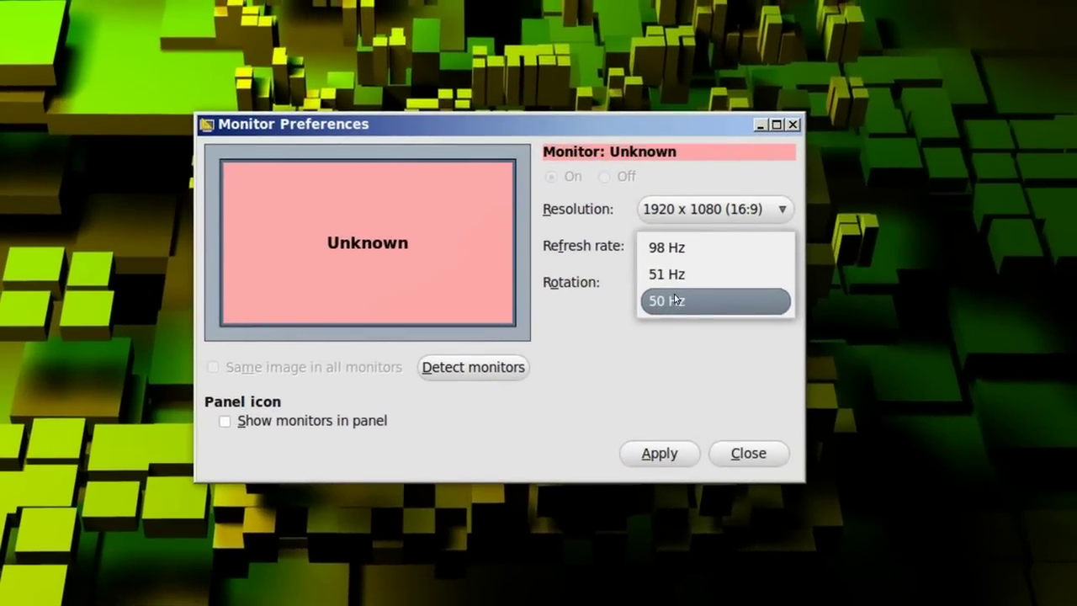
pyautogui.click(673, 297)
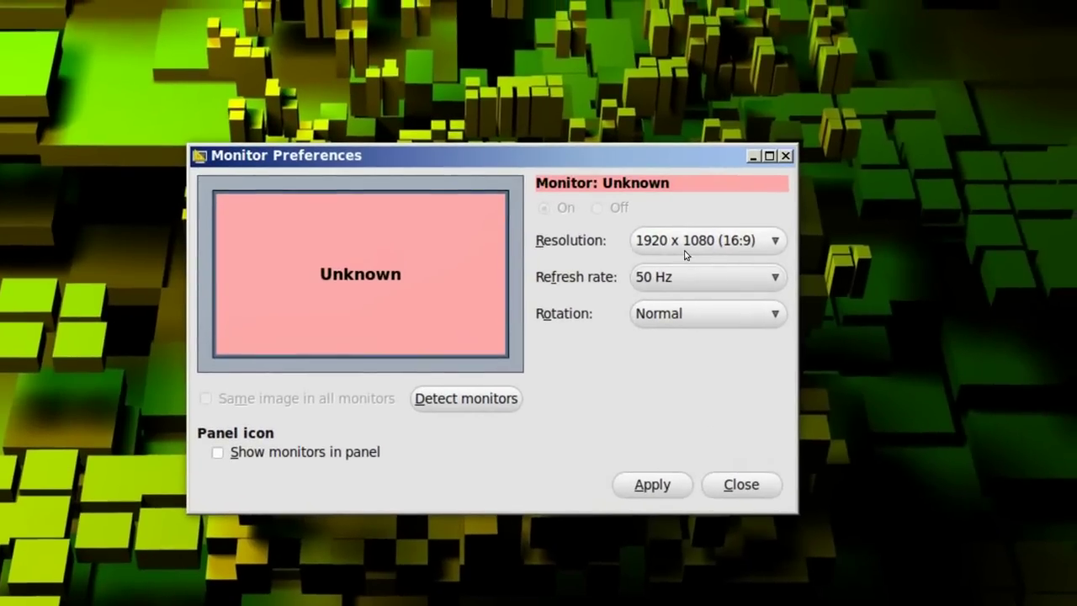
pyautogui.click(693, 213)
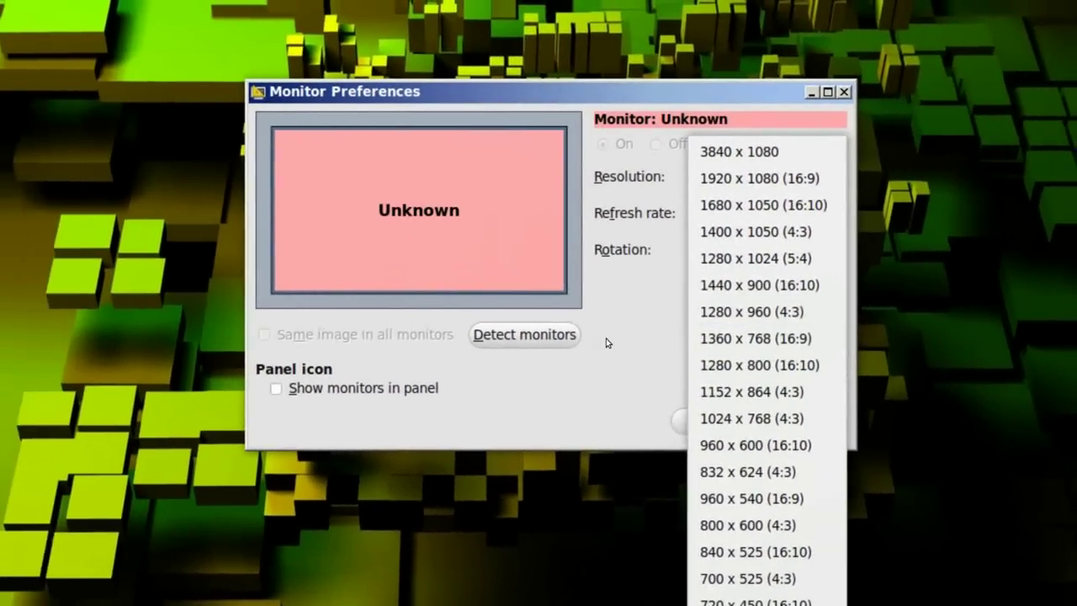
pyautogui.click(550, 339)
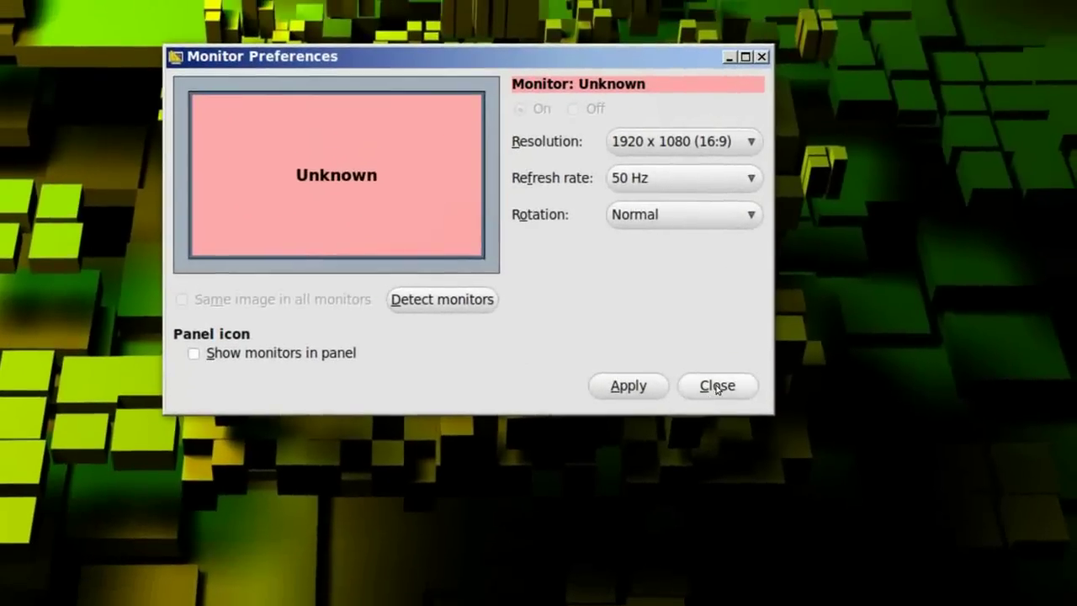
pyautogui.click(722, 359)
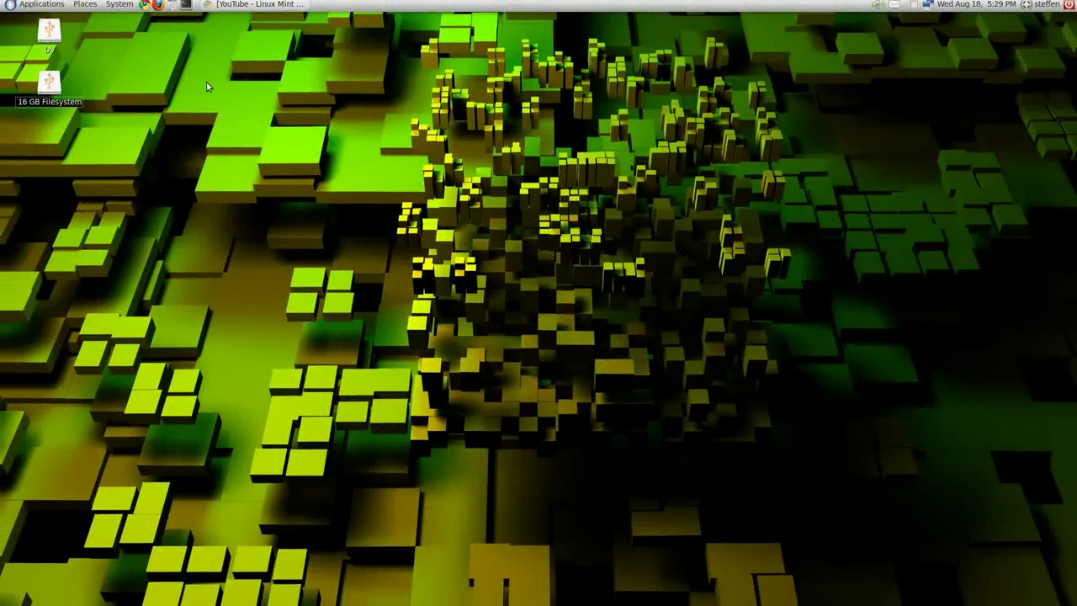
# Launch NVIDIA X Server Settings from System > Administration and center its window
pyautogui.click(118, 6)
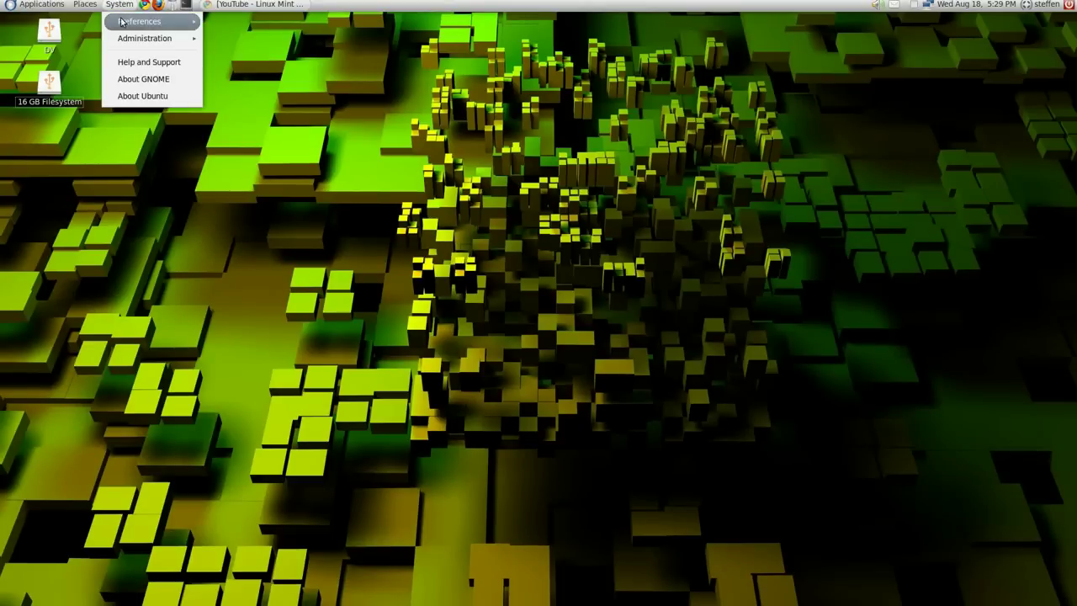
pyautogui.moveTo(128, 43)
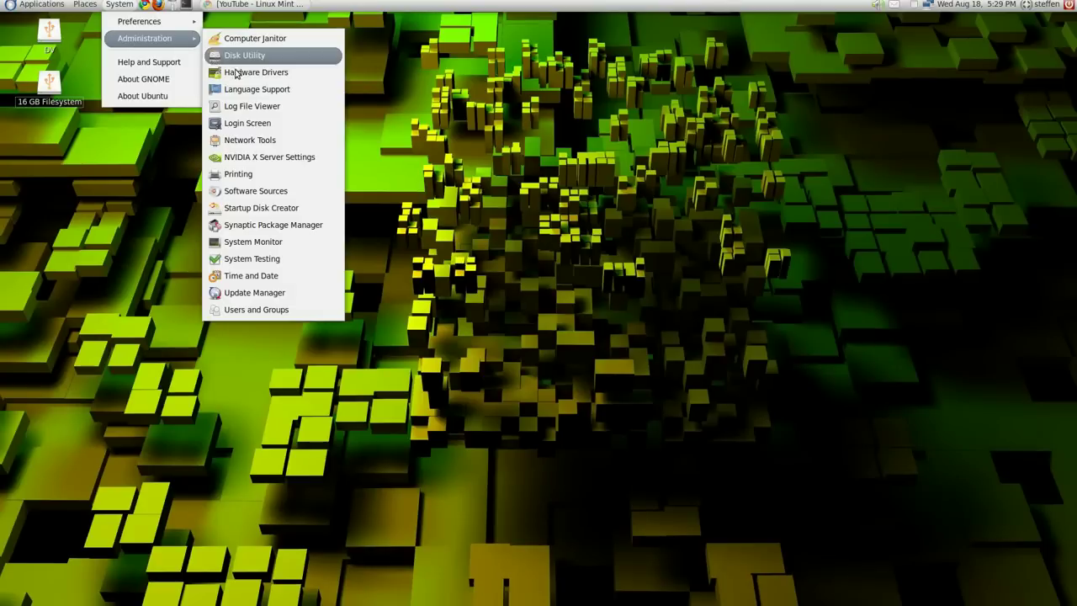
pyautogui.click(259, 158)
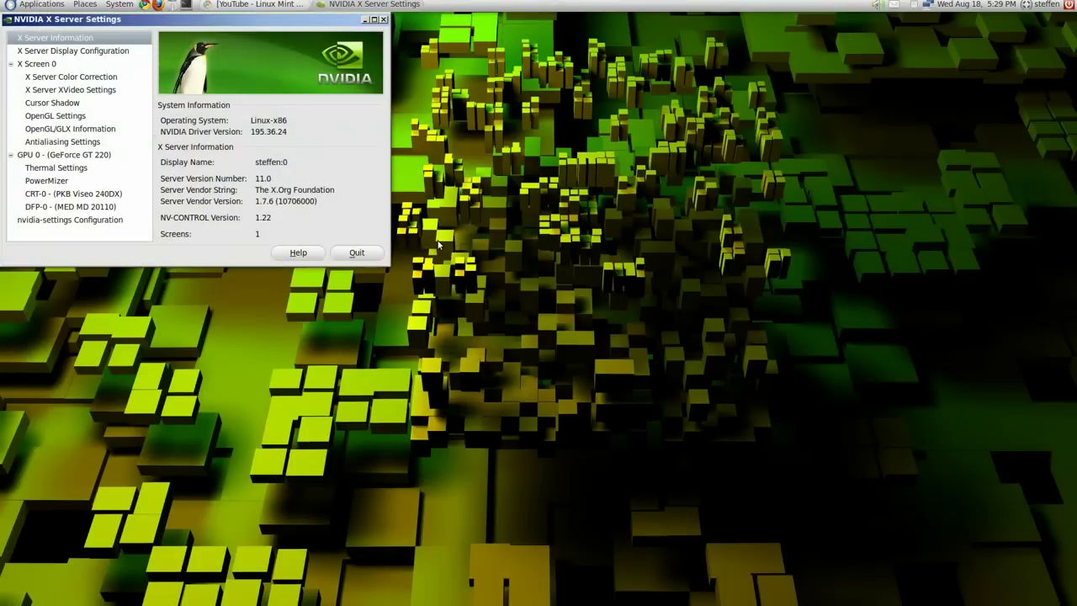
pyautogui.moveTo(259, 19); pyautogui.dragTo(617, 166)
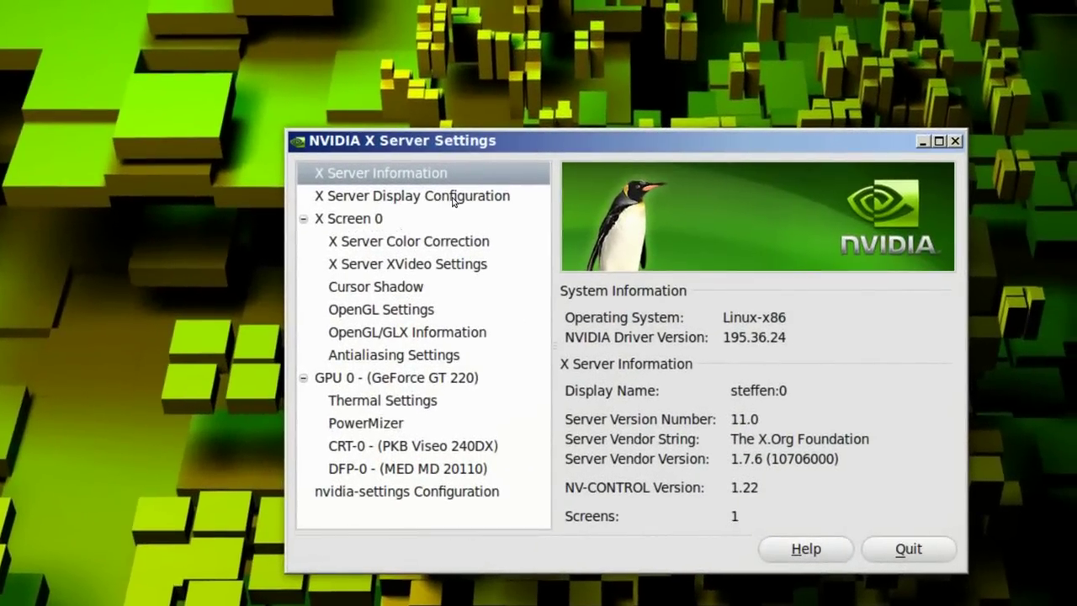
# On the X Server Display Configuration page, set the MED MD 20110 display to 1024x768
pyautogui.click(454, 197)
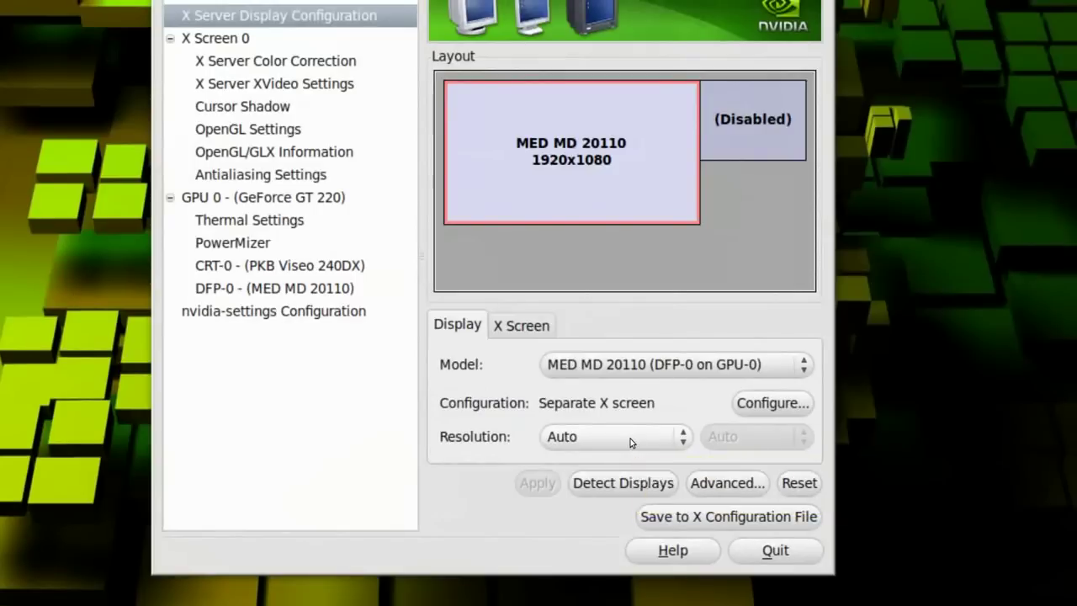
pyautogui.click(631, 439)
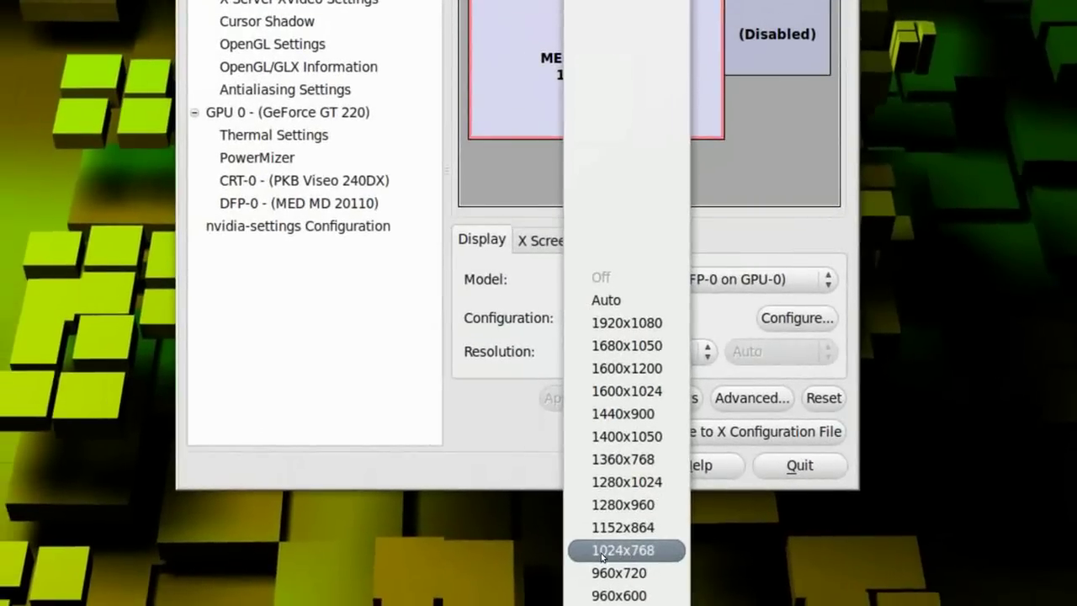
pyautogui.click(616, 553)
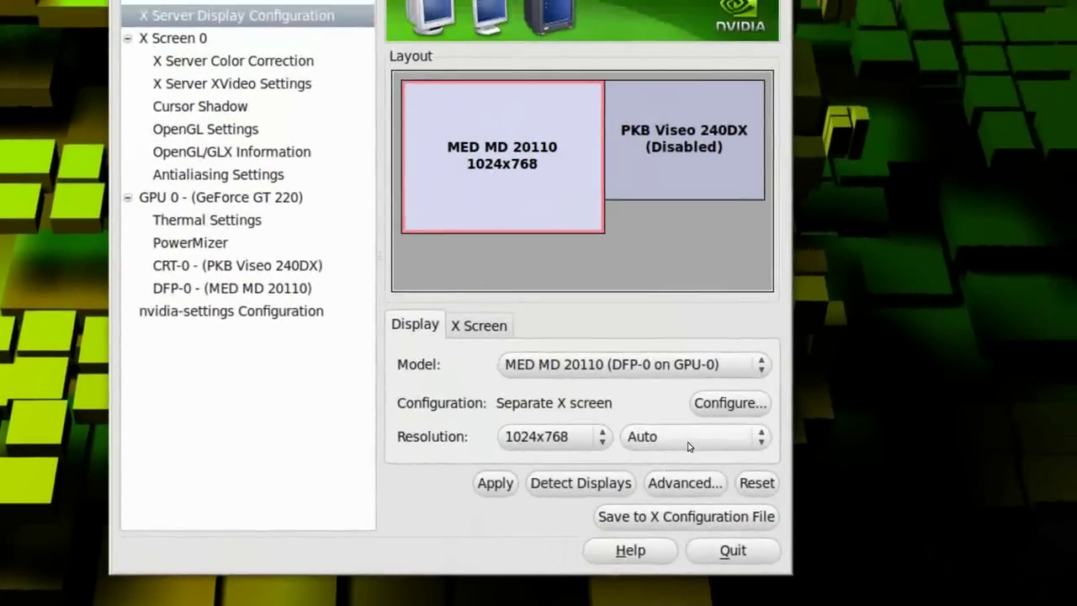
pyautogui.click(689, 446)
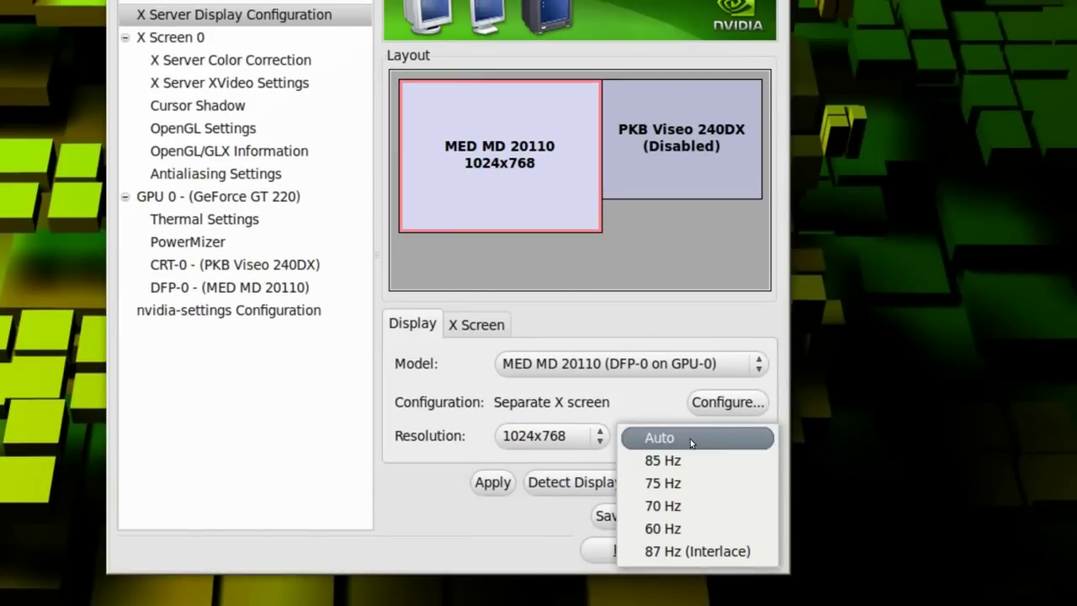
# Change the MED MD 20110 display from 1024x768 to 1920x1080 with a 60 Hz refresh rate
pyautogui.click(688, 429)
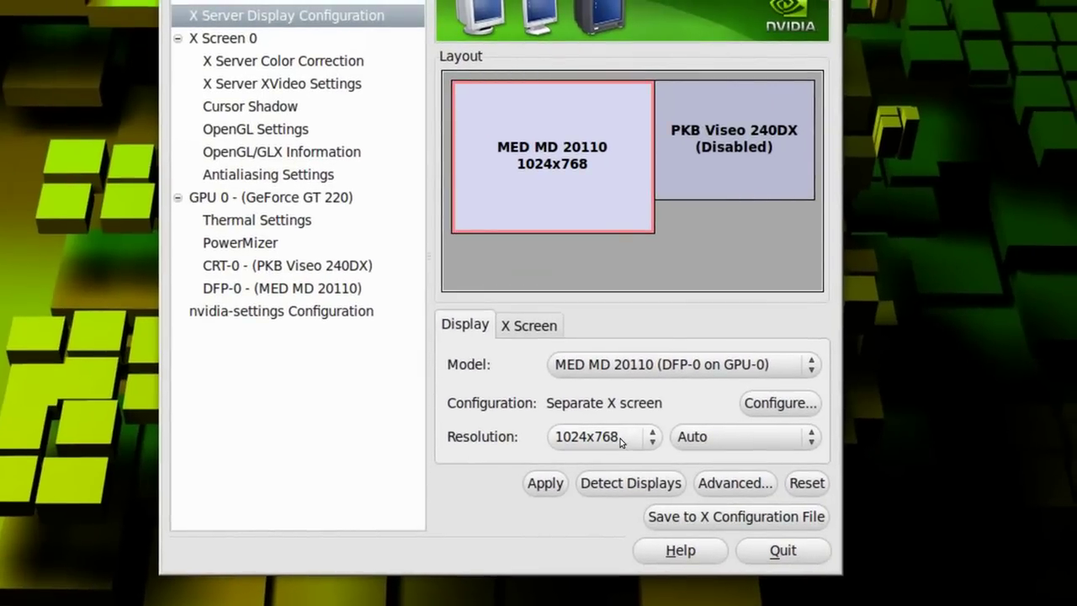
pyautogui.scroll(1, 618, 436)
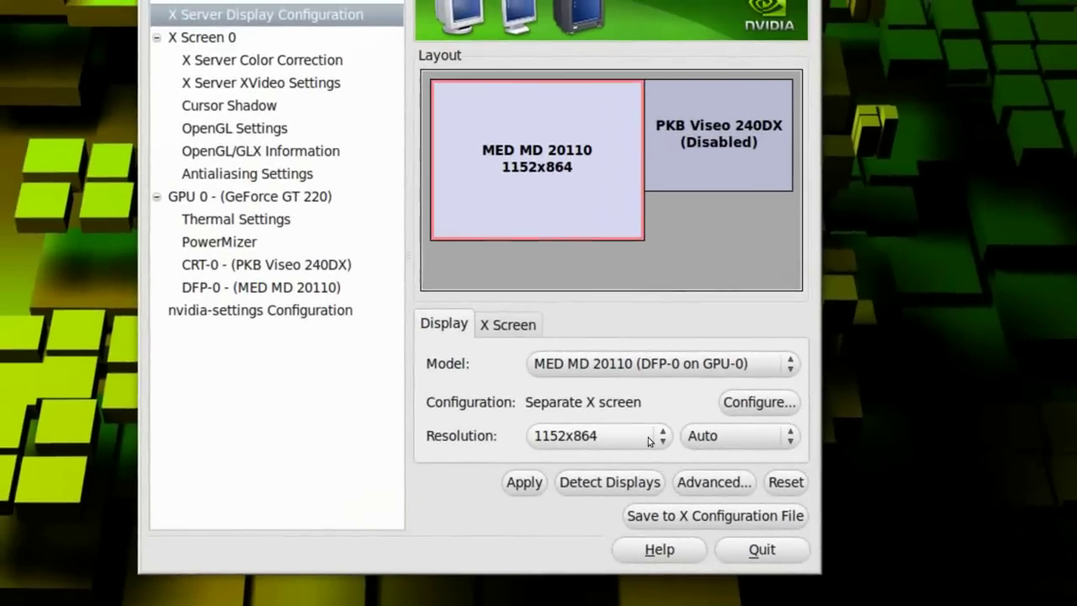
pyautogui.click(643, 428)
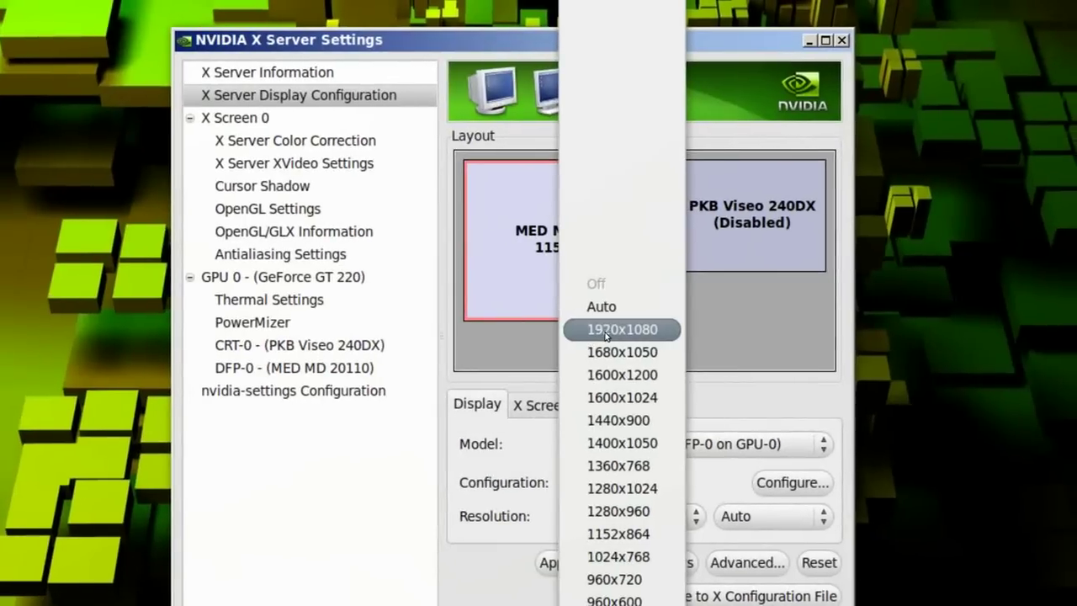
pyautogui.click(603, 335)
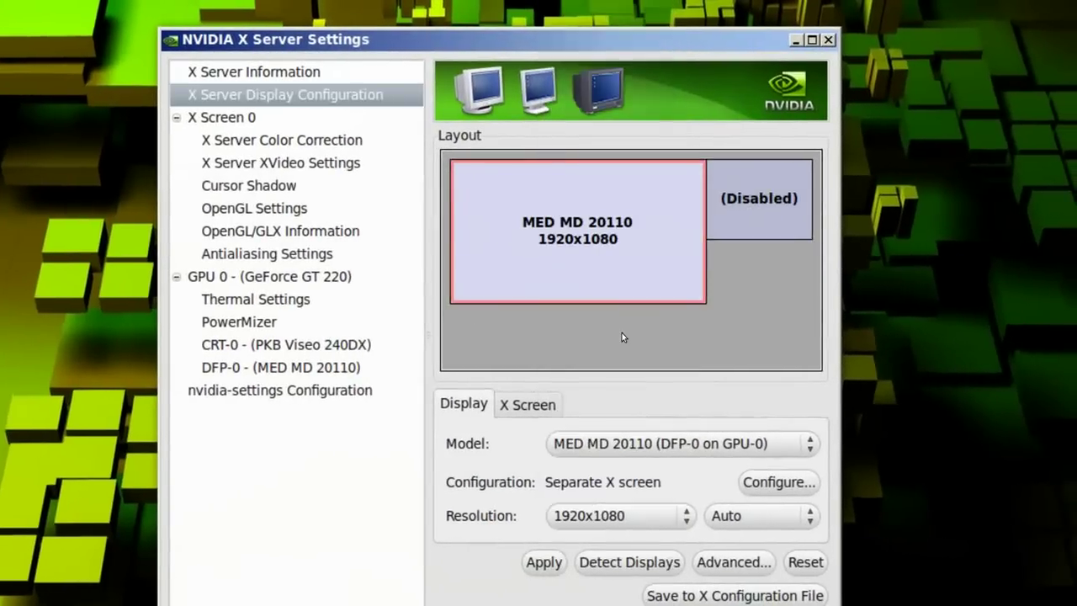
pyautogui.click(715, 450)
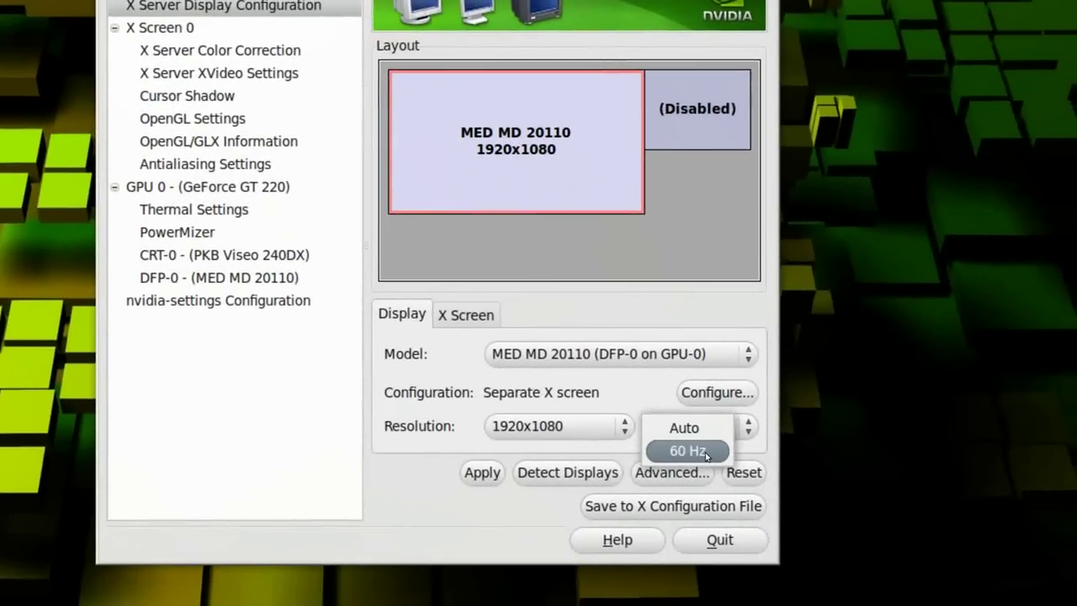
pyautogui.click(692, 455)
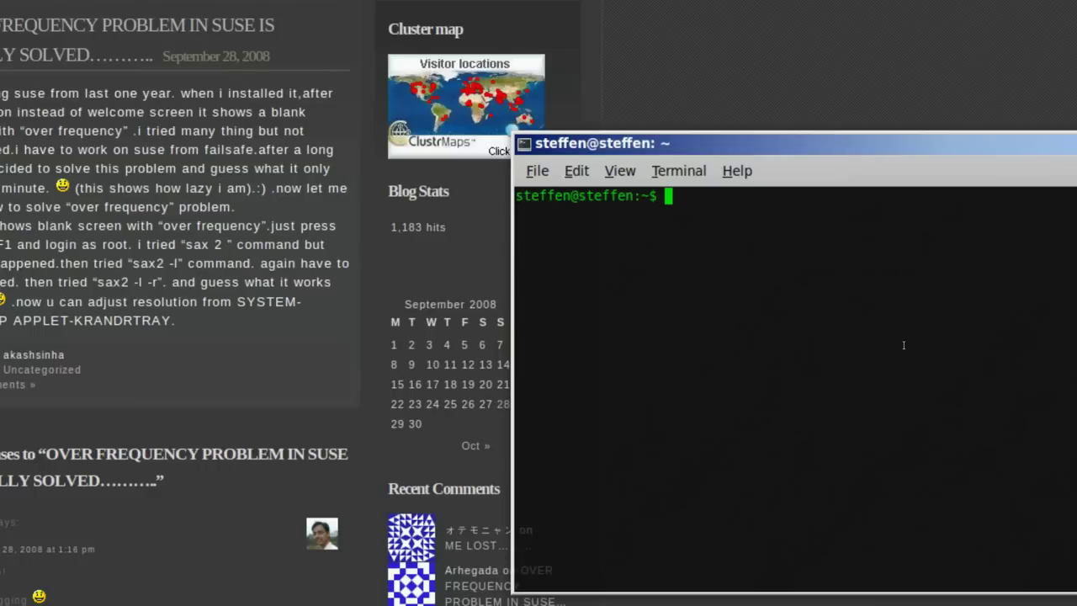
# Start the command at the terminal prompt by entering 'sax 2'
pyautogui.write('sax 2')
# Fix the stray space and complete the command as sax2 -l -r without running it
pyautogui.press('BackSpace')
pyautogui.press('BackSpace')
pyautogui.write('2 -l')
pyautogui.write('-r')
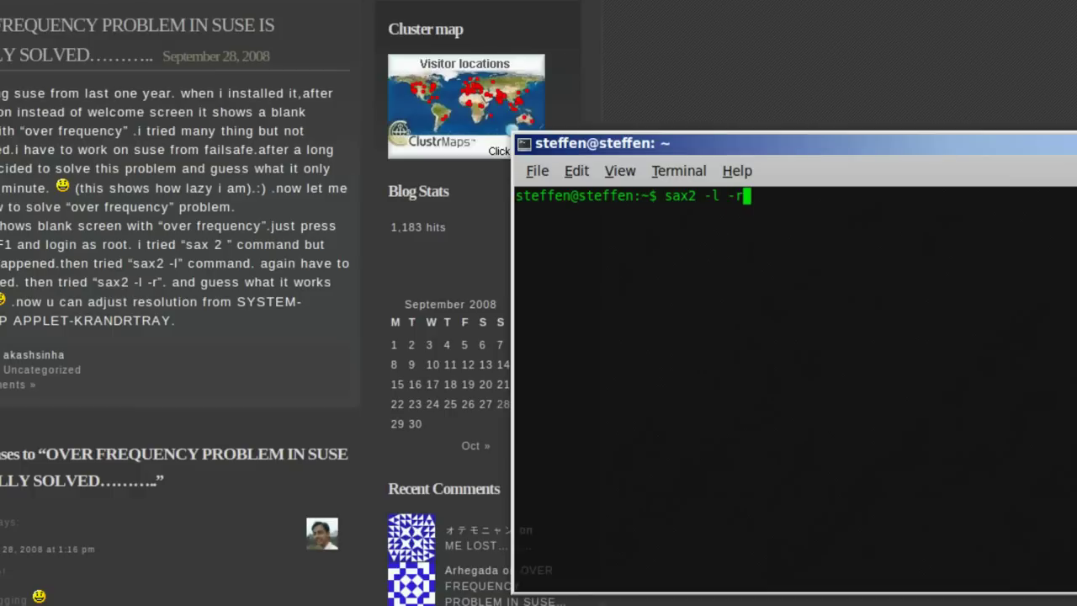